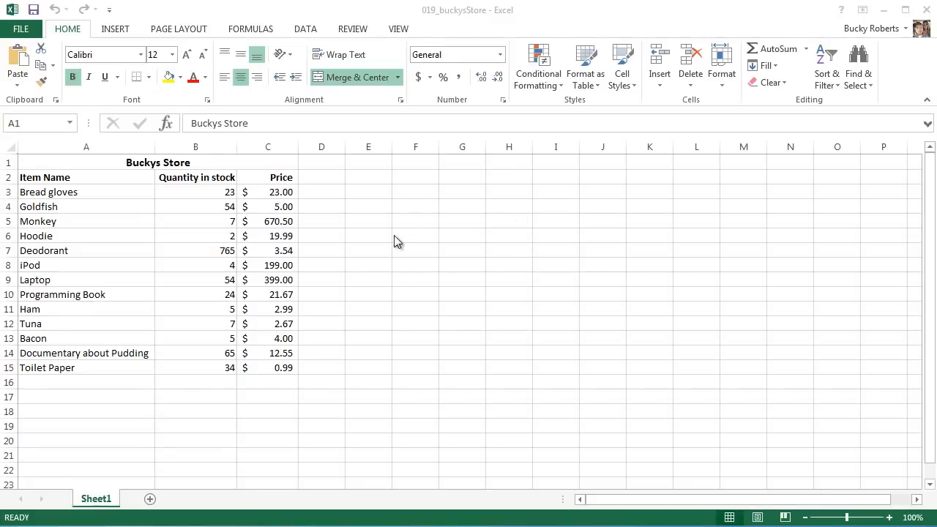
- Examine the Buckys Store list of item names, stock quantities and prices in A1:C15
left_click(197, 381)
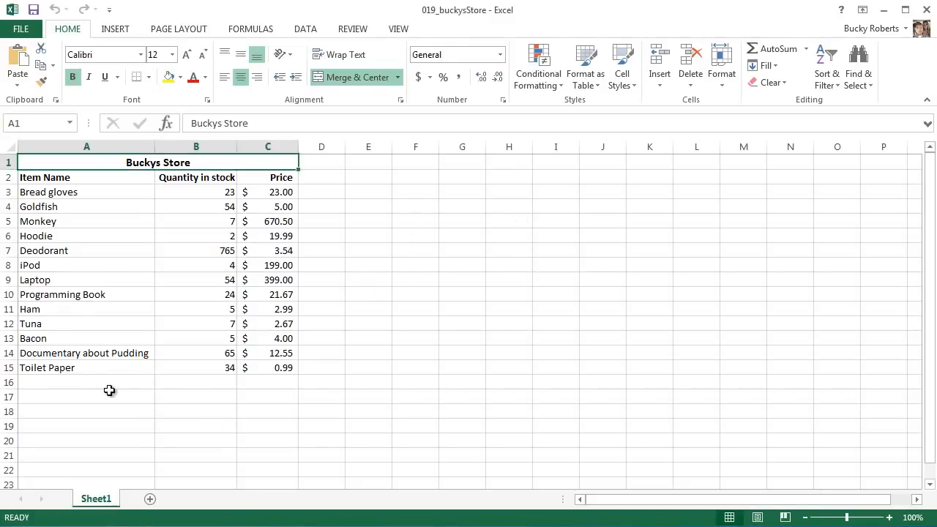
left_click(122, 387)
left_click(213, 386)
left_click(262, 381)
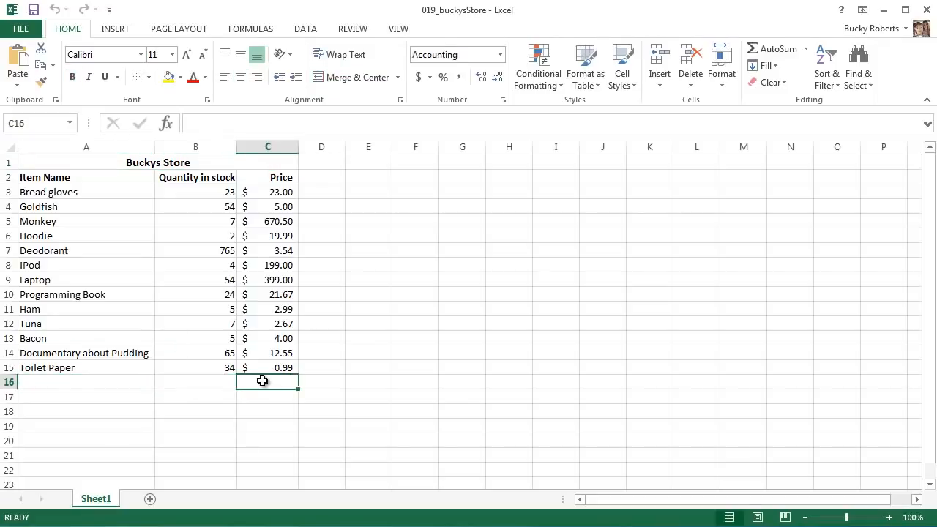
left_click_drag(274, 368, 65, 142)
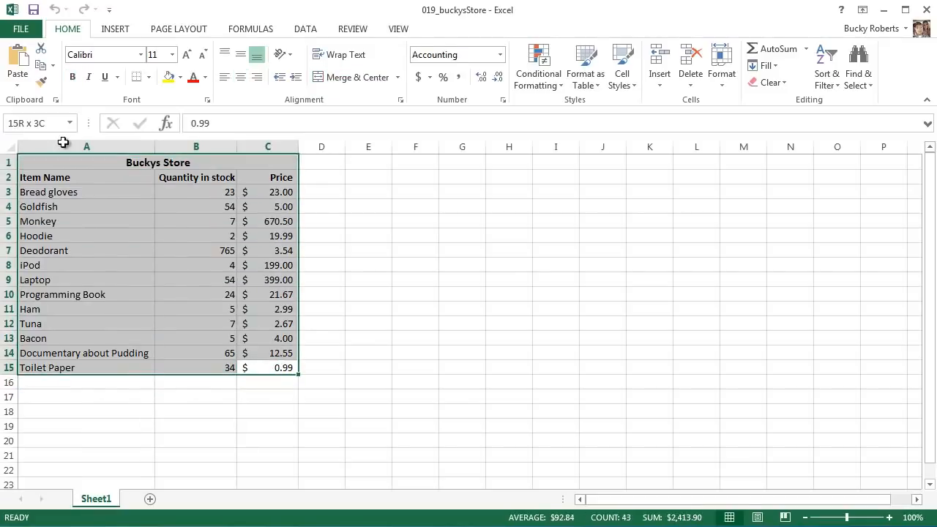
left_click(399, 265)
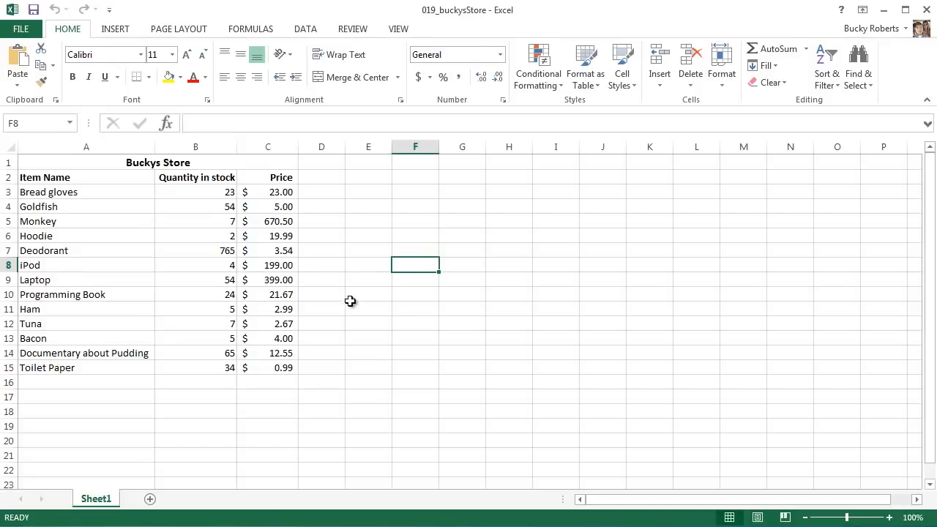
left_click(198, 271)
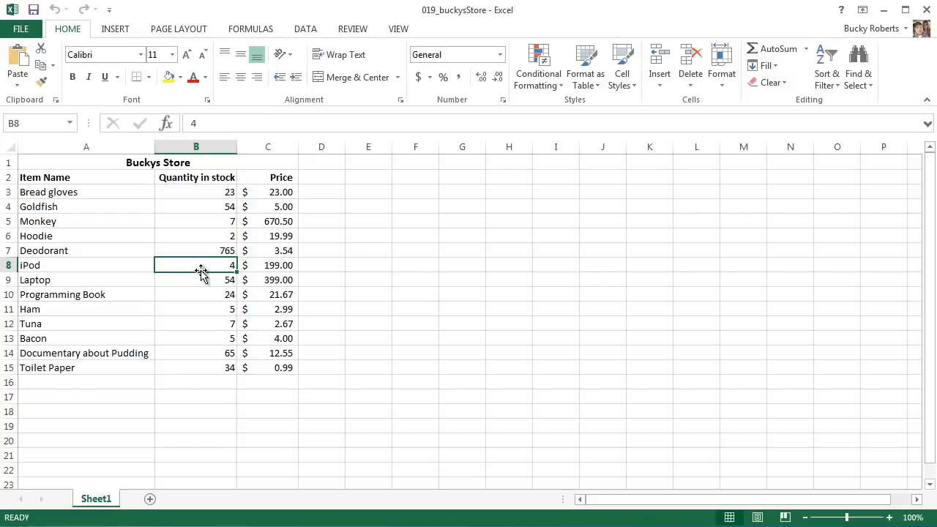
left_click(208, 240)
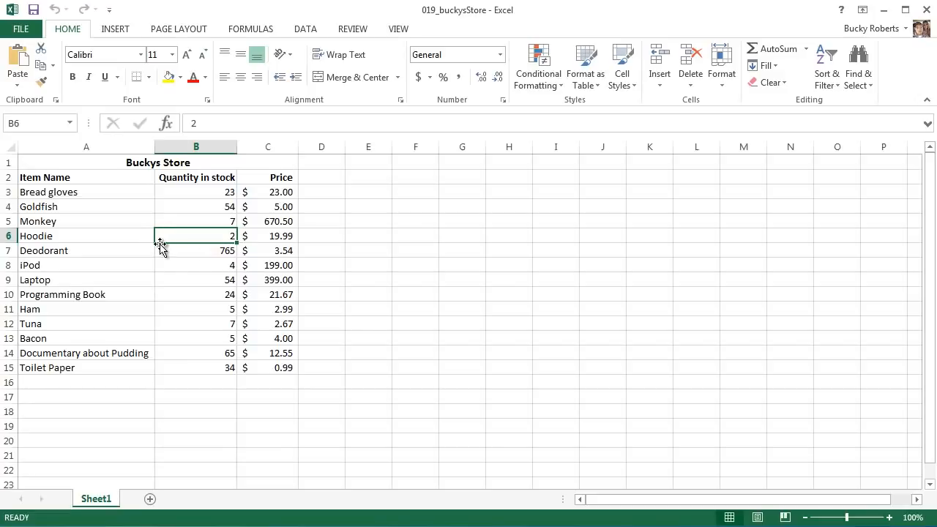
left_click(114, 234)
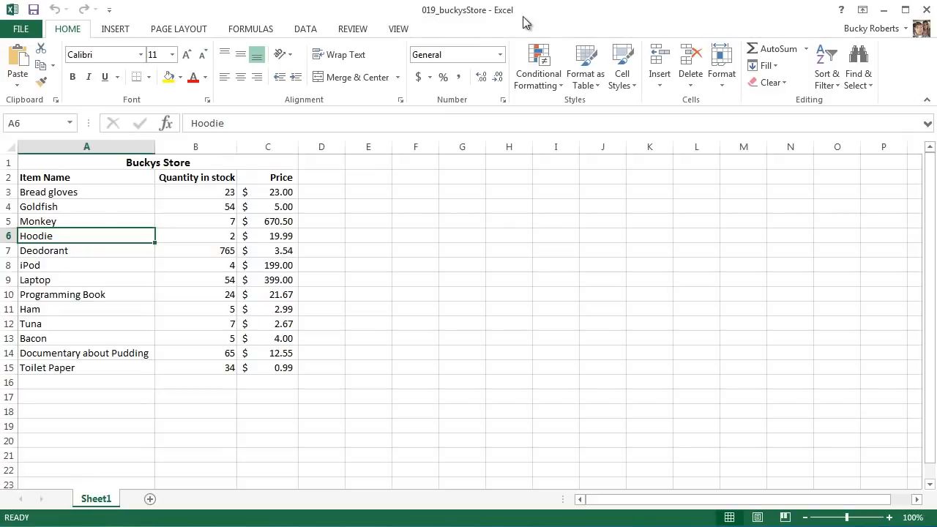
left_click_drag(79, 195, 261, 368)
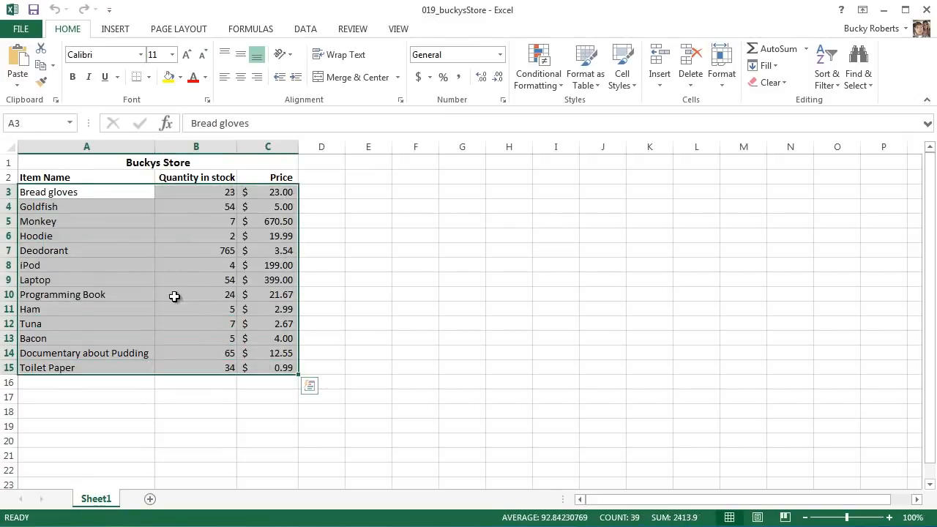
left_click(171, 279)
left_click(99, 355)
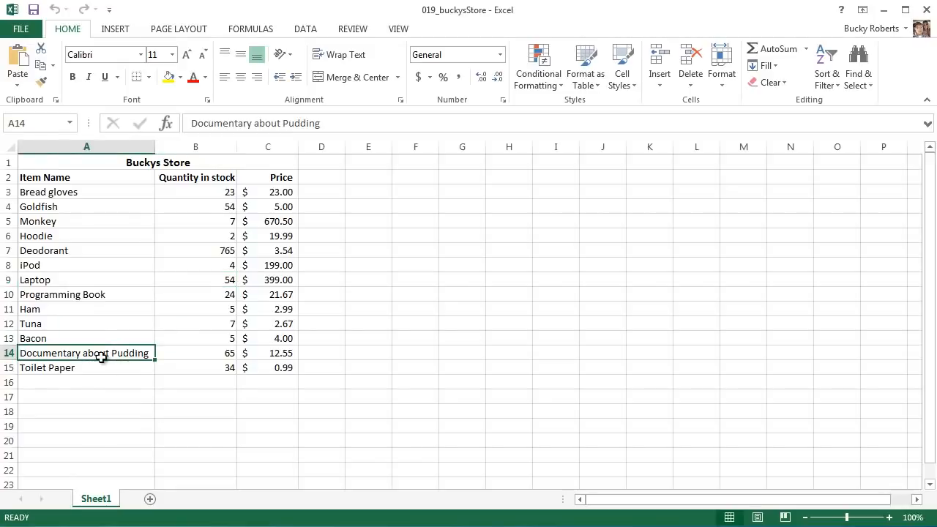
- Convert the store data in A2:C15 into a table with headers, leaving out the title row
left_click(187, 265)
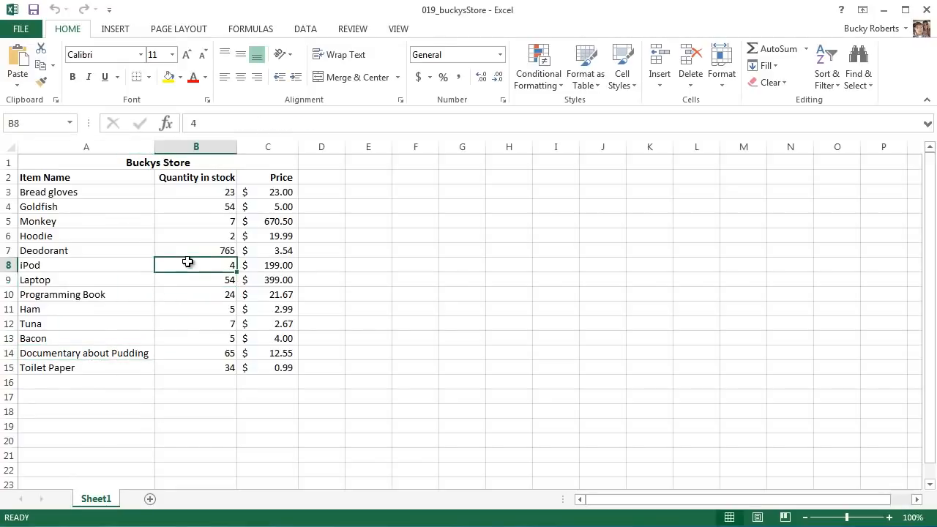
left_click(115, 30)
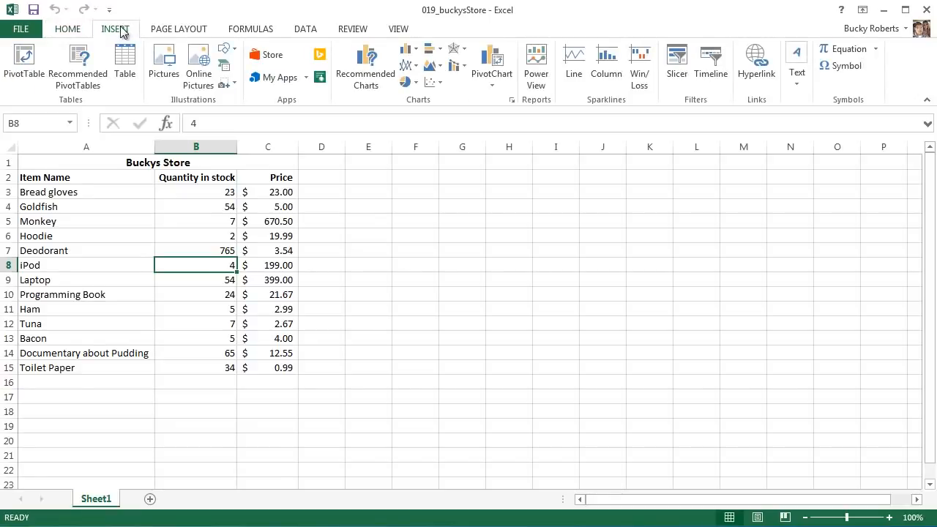
left_click(124, 66)
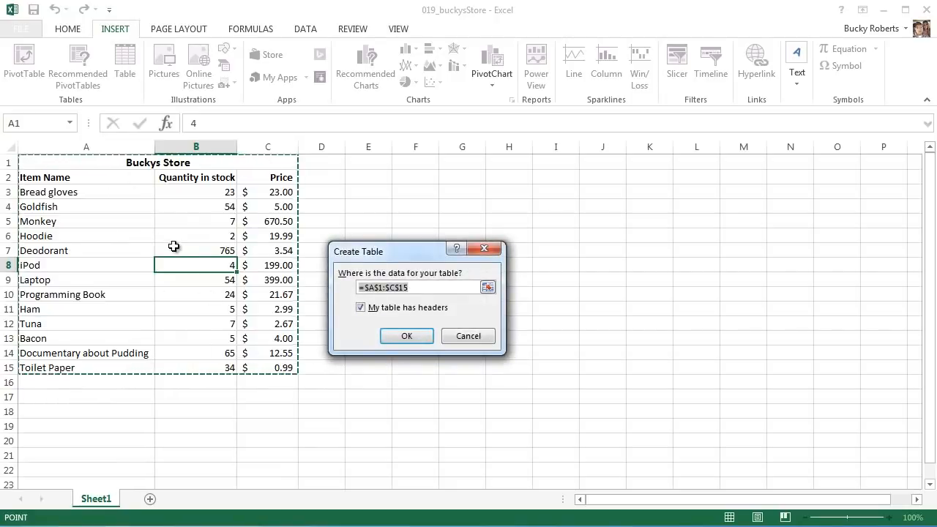
left_click_drag(55, 178, 274, 369)
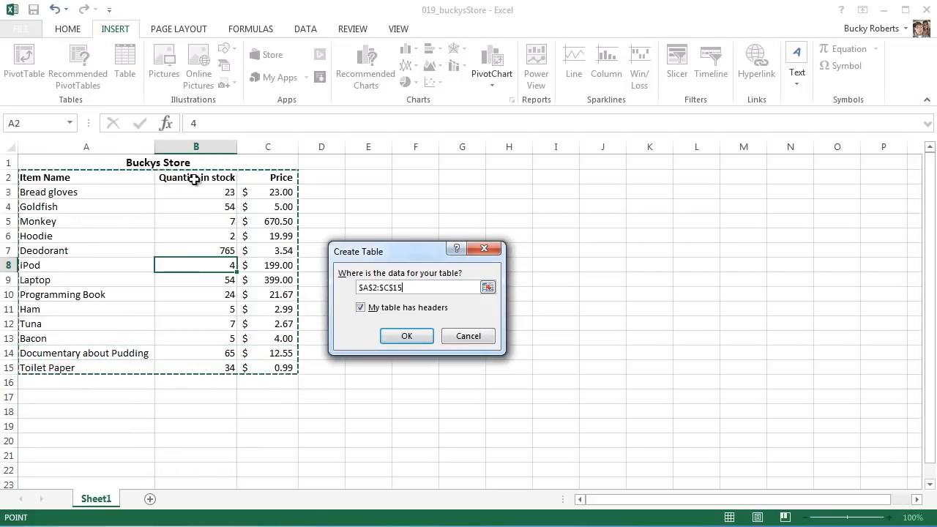
left_click(406, 333)
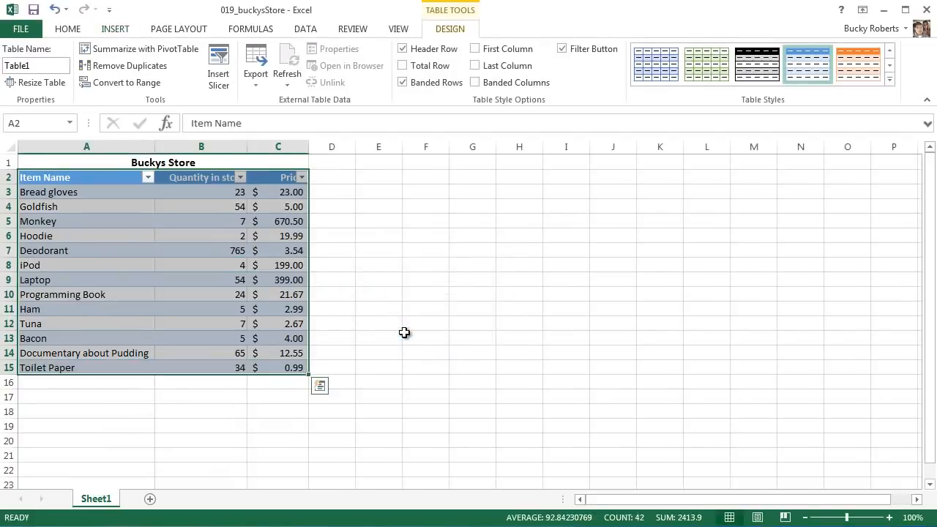
left_click(336, 192)
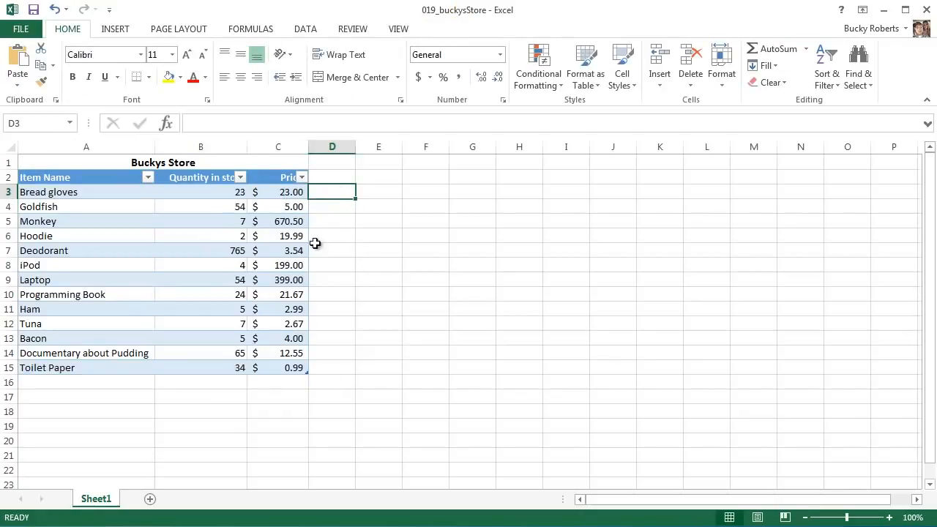
left_click(93, 147)
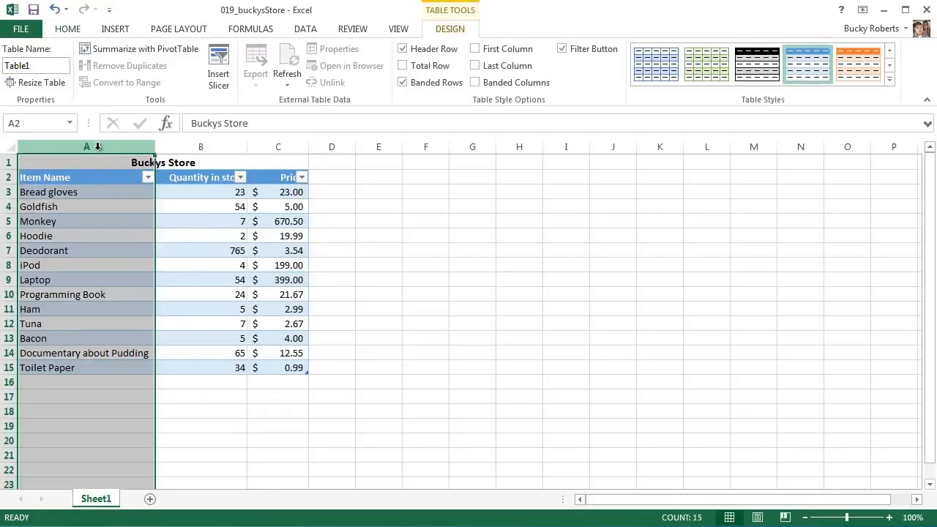
left_click(208, 146)
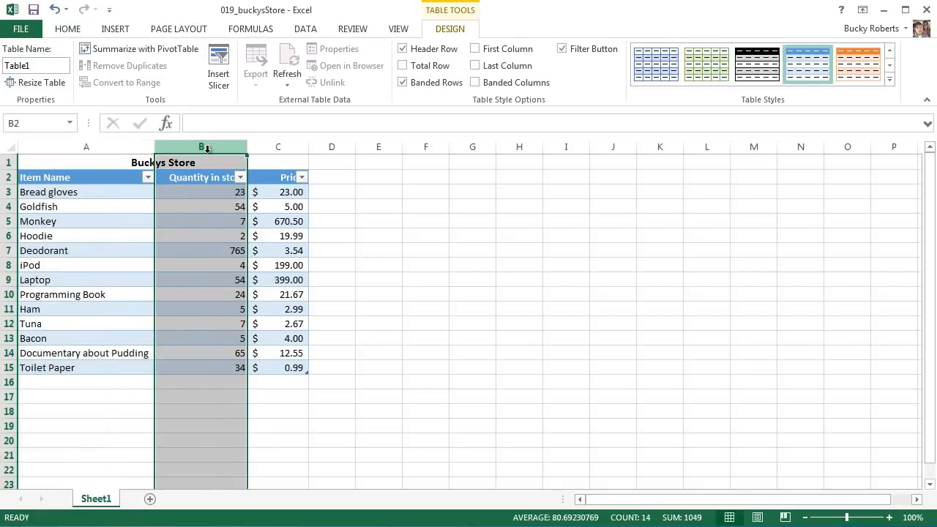
left_click(276, 147)
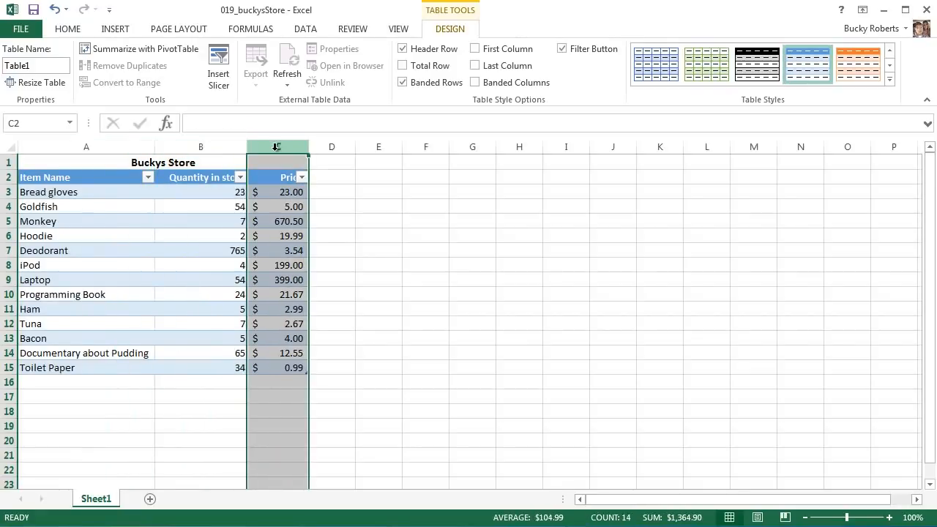
left_click(343, 209)
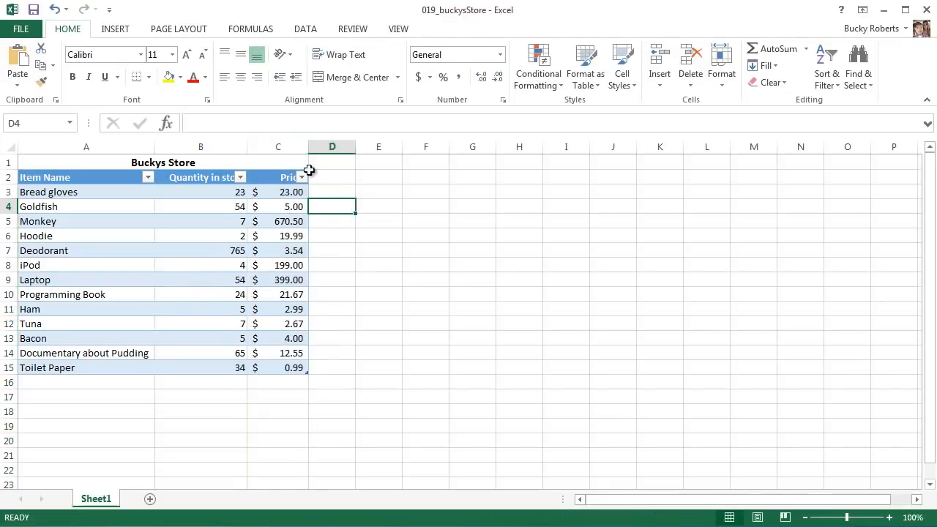
- Add a "Total Value" column to the table with its header in D2, and widen column D
left_click(334, 180)
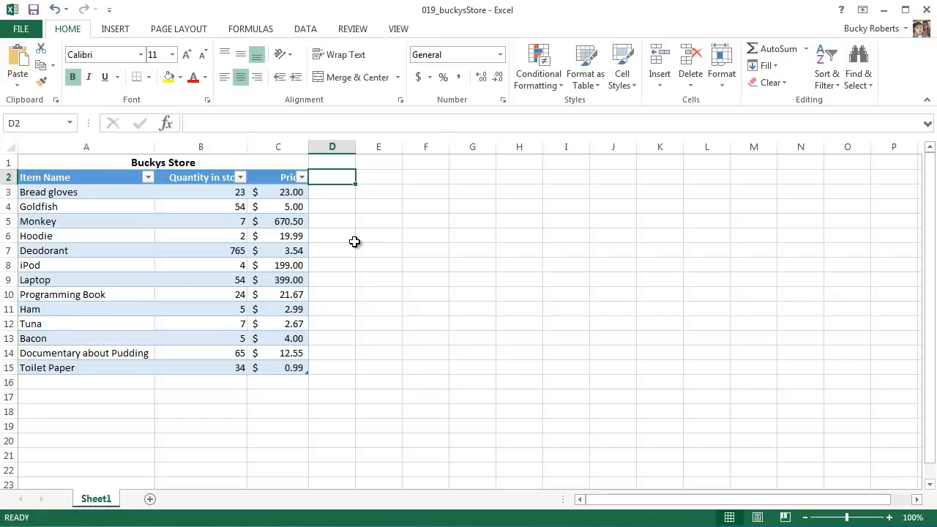
type("Total")
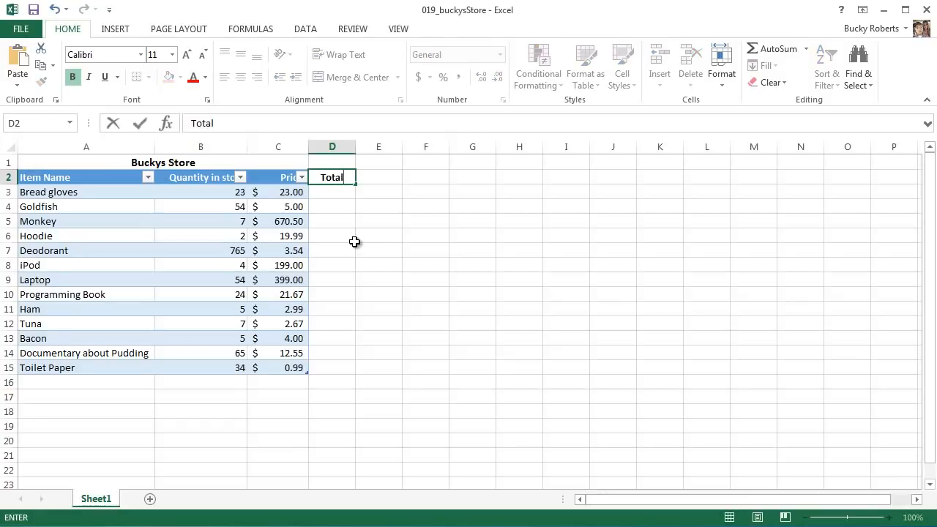
type(" Value")
key("Return")
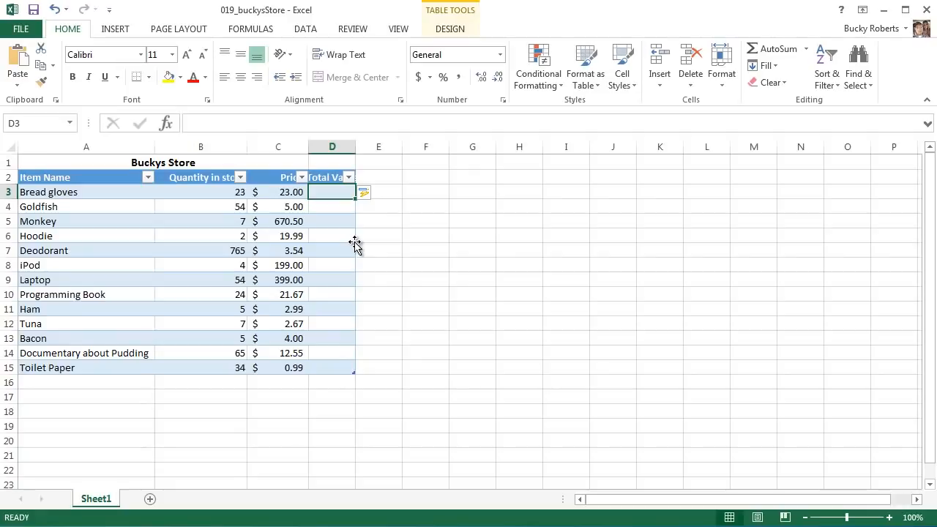
left_click_drag(356, 146, 380, 146)
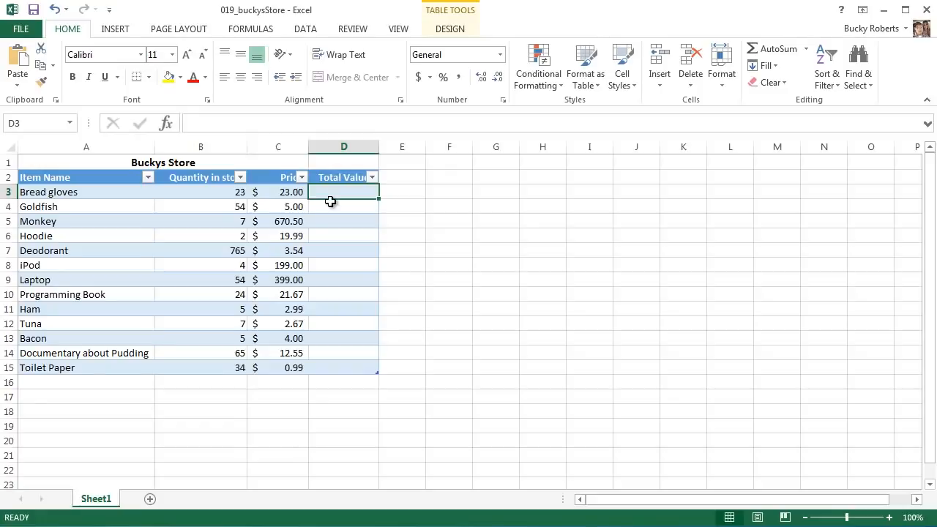
left_click(65, 193)
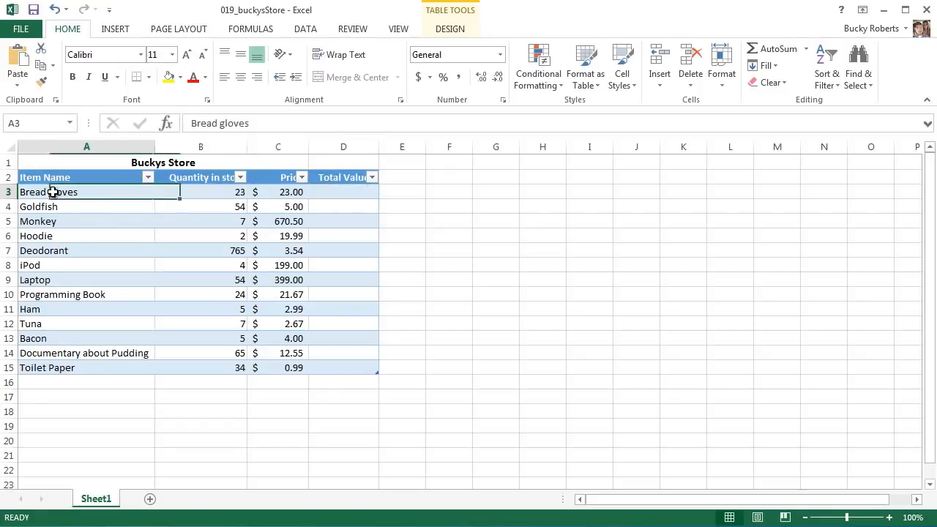
left_click(212, 194)
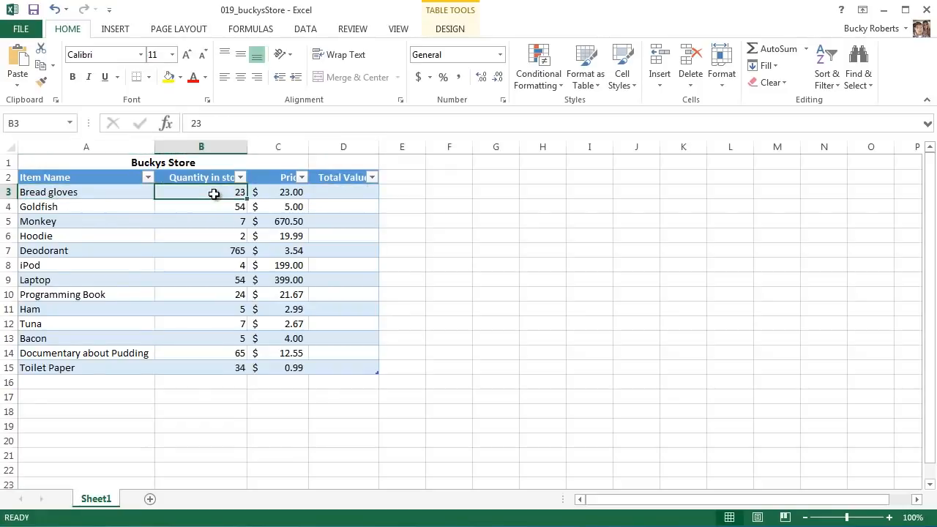
left_click(286, 194)
left_click(348, 193)
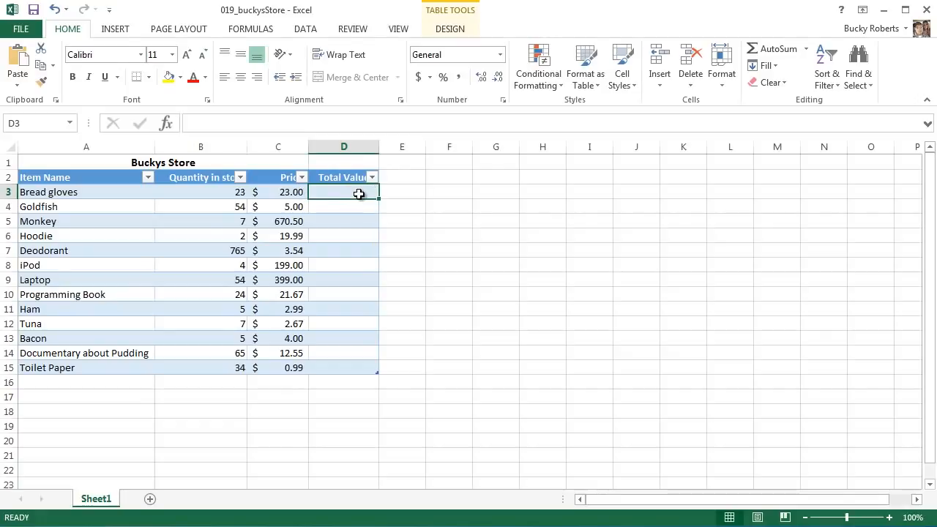
type("=")
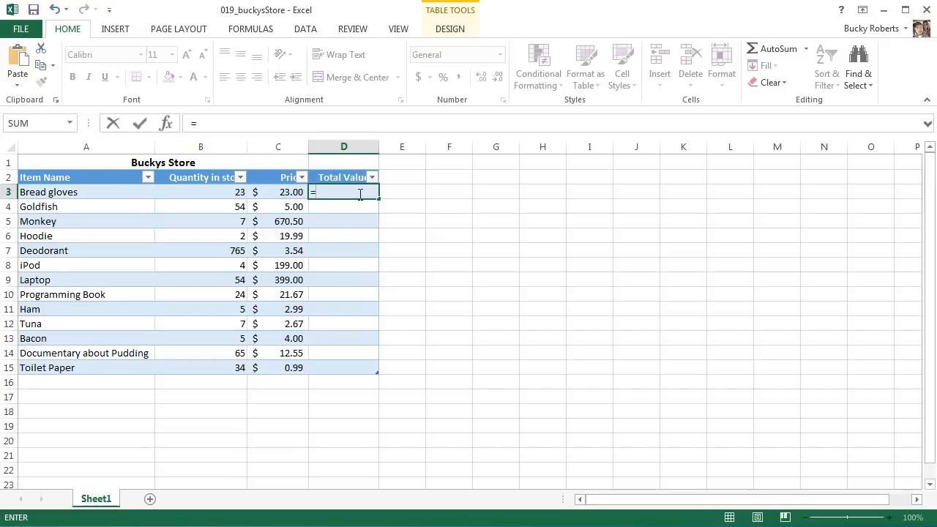
key("Left")
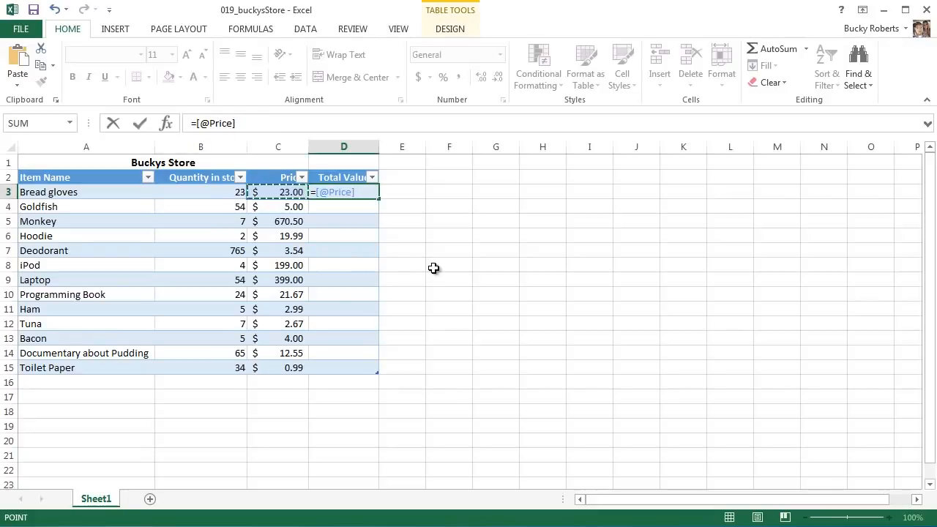
type("*")
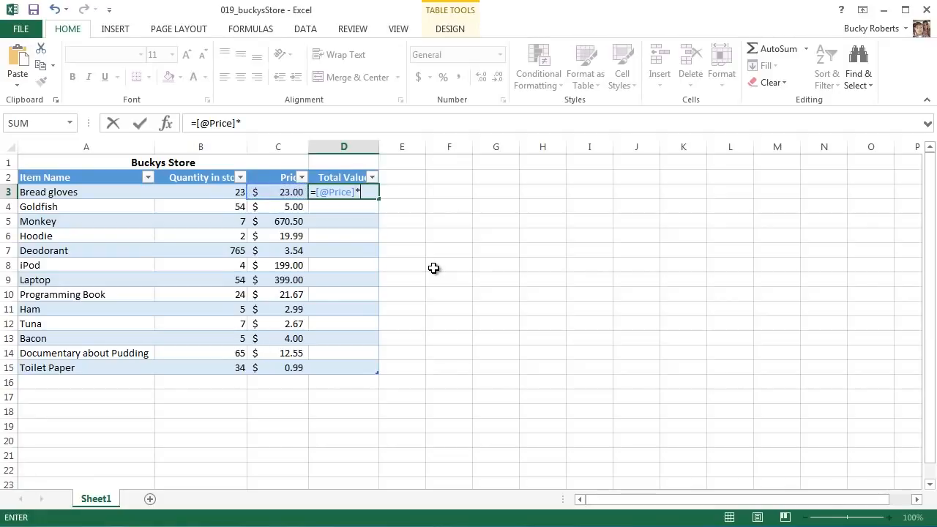
key("Left")
key("Left")
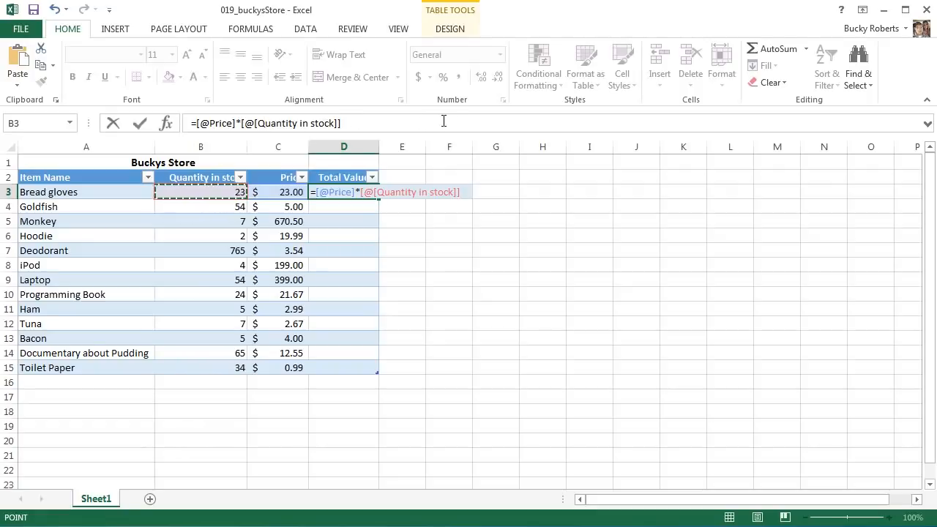
key("Return")
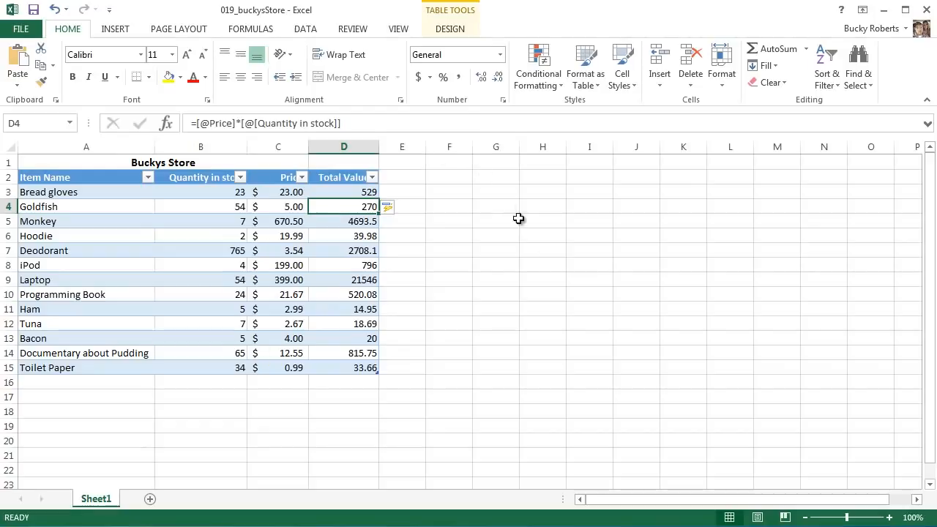
- Compare the Total Value formula in the Bread gloves row with the price and quantity cells it uses
left_click(359, 191)
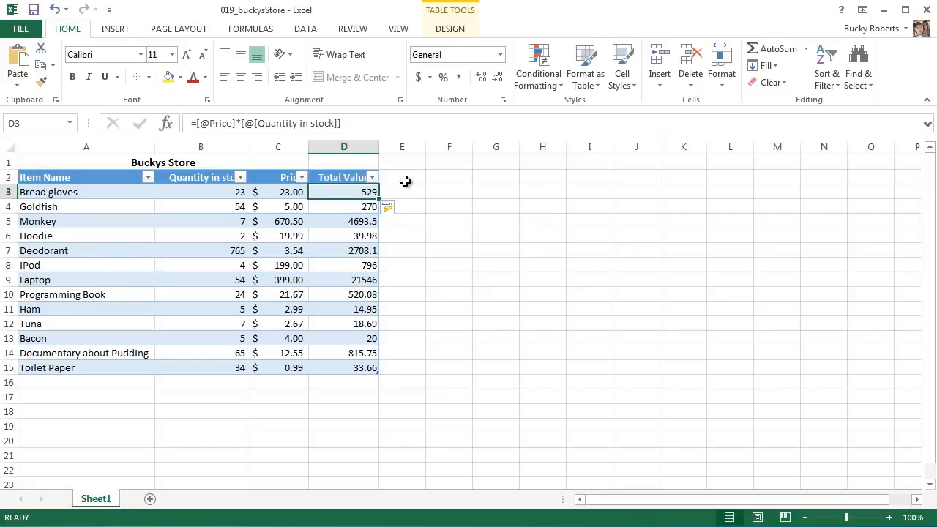
left_click(293, 194)
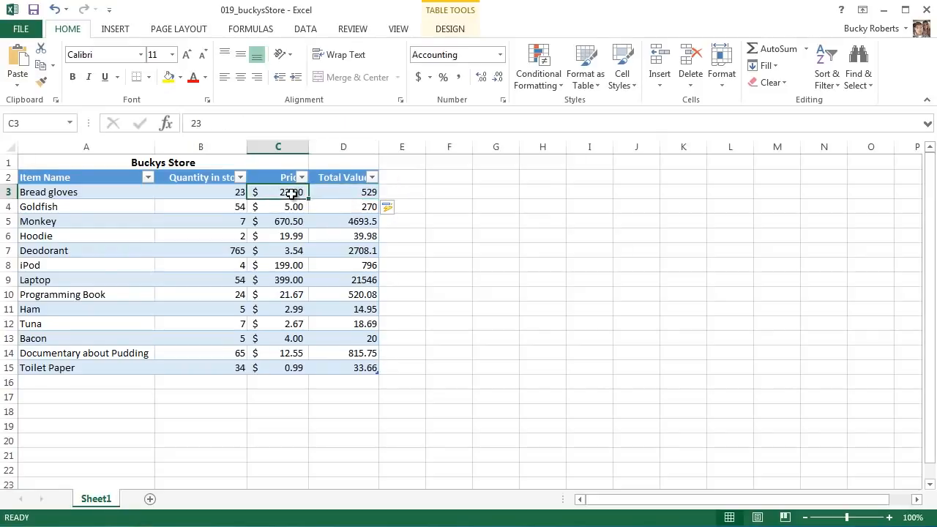
left_click(339, 192)
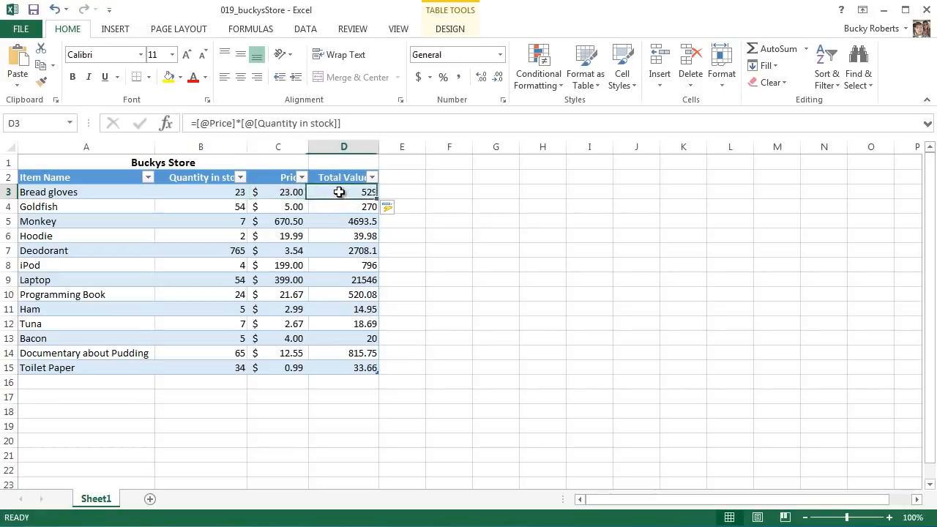
left_click(293, 192)
left_click(241, 192)
left_click(291, 192)
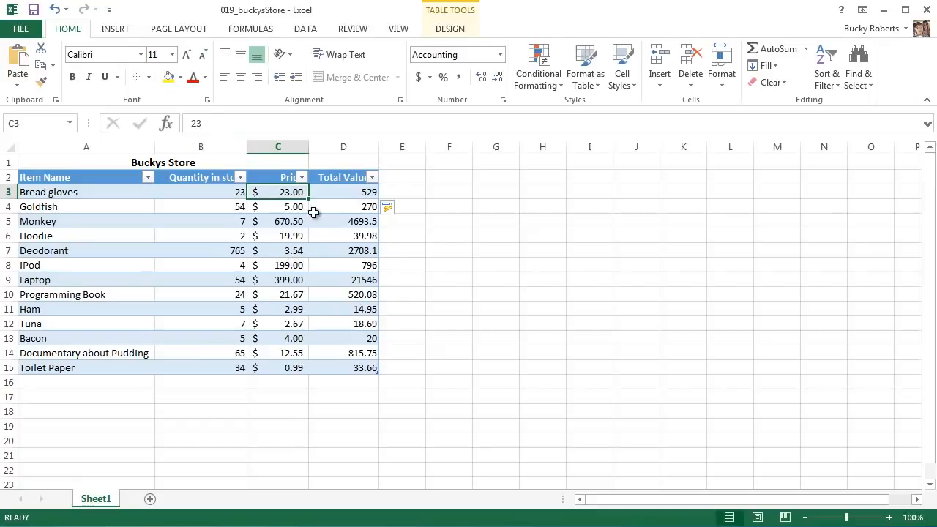
- Review the Bread gloves row's total formula alongside its quantity in B3 and price in C3
left_click(347, 195)
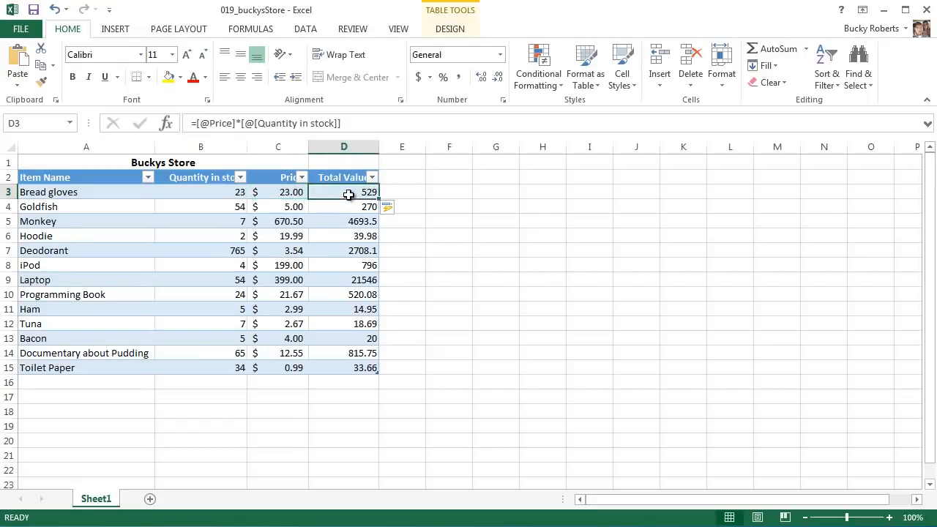
left_click(215, 195)
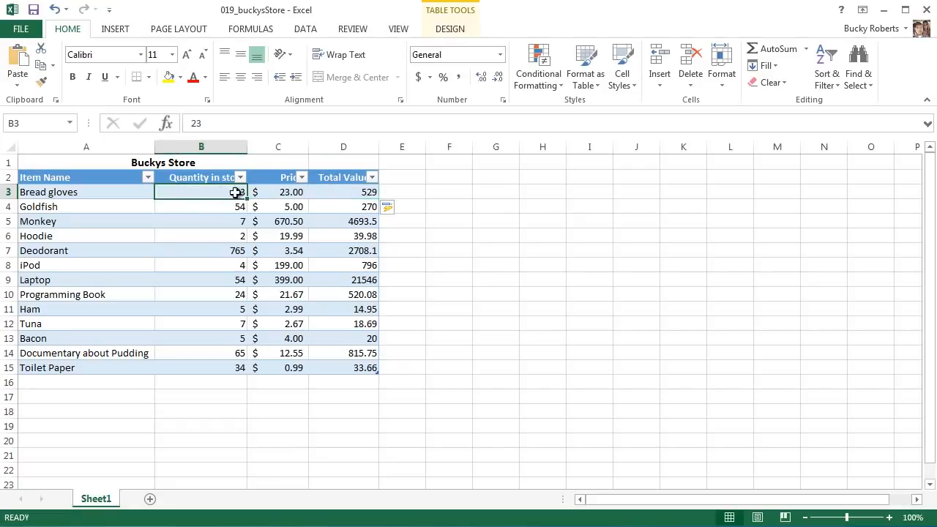
left_click(277, 192)
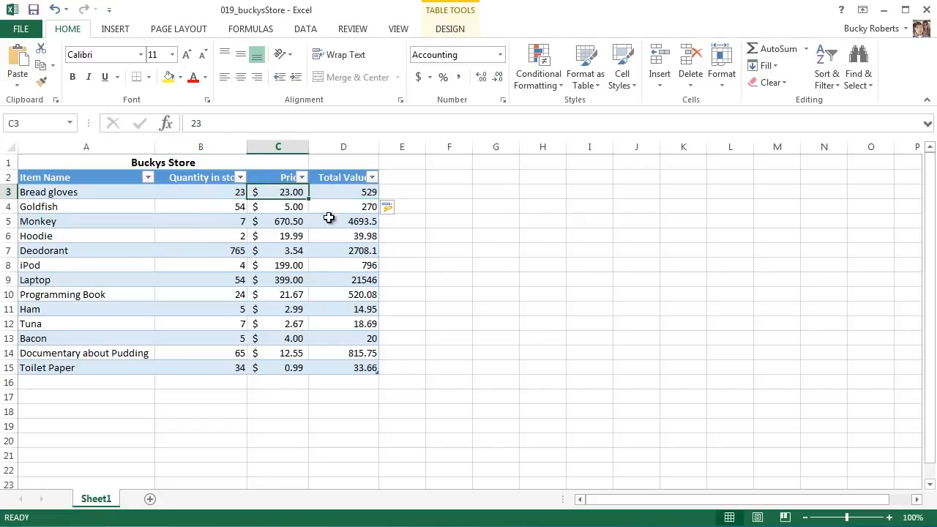
left_click(356, 192)
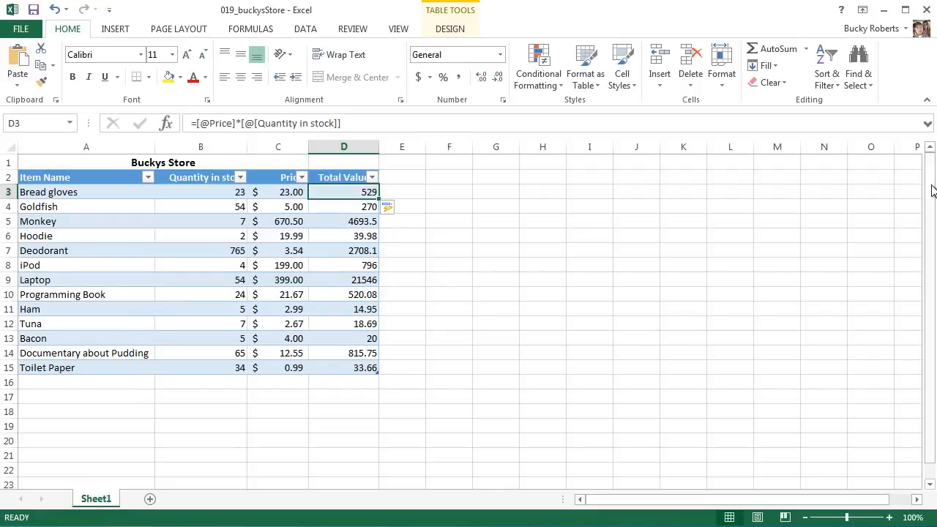
mouse_move(932, 185)
left_mouse_down()
mouse_move(934, 264)
mouse_move(932, 184)
left_mouse_up()
left_click(238, 123)
double_click(238, 123)
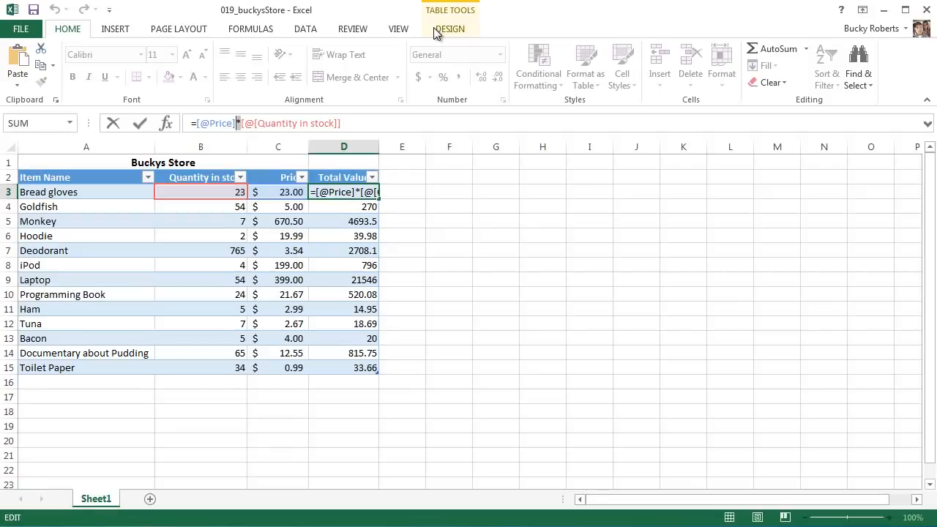
type("+")
key("Return")
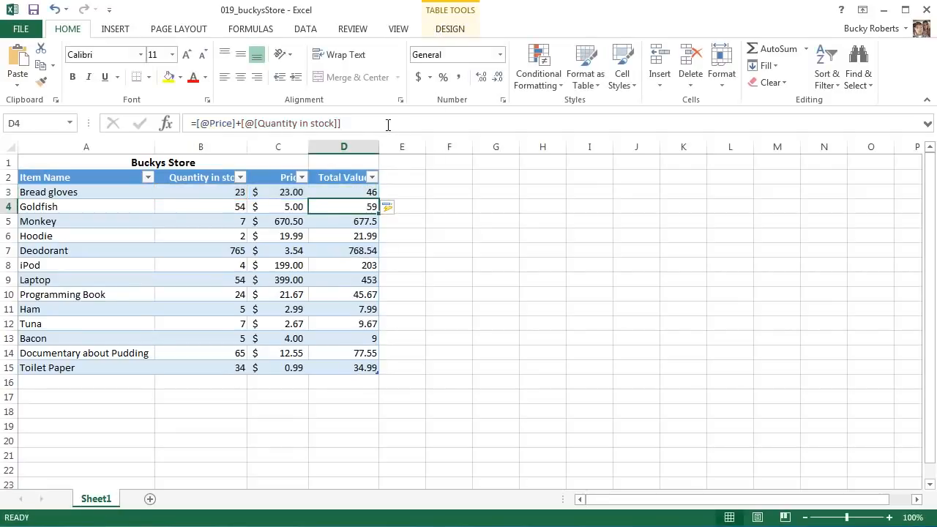
- Inspect the Total Value formulas in several table rows, including Toilet Paper, Documentary about Pudding, Goldfish and Laptop
left_click(363, 368)
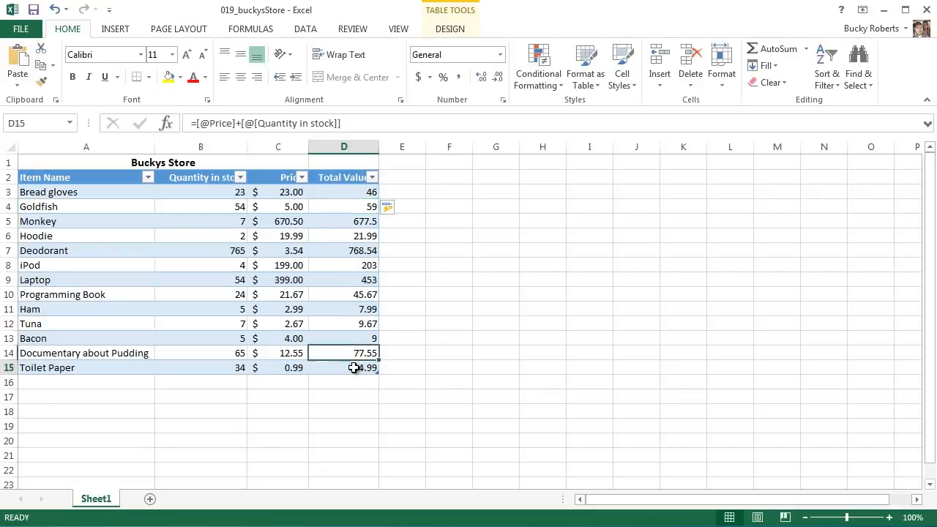
left_click(362, 355)
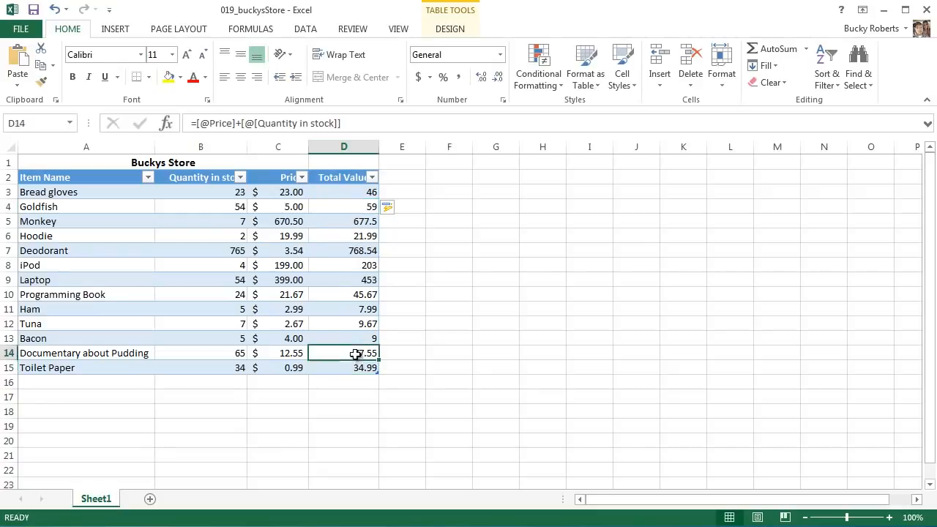
left_click(349, 207)
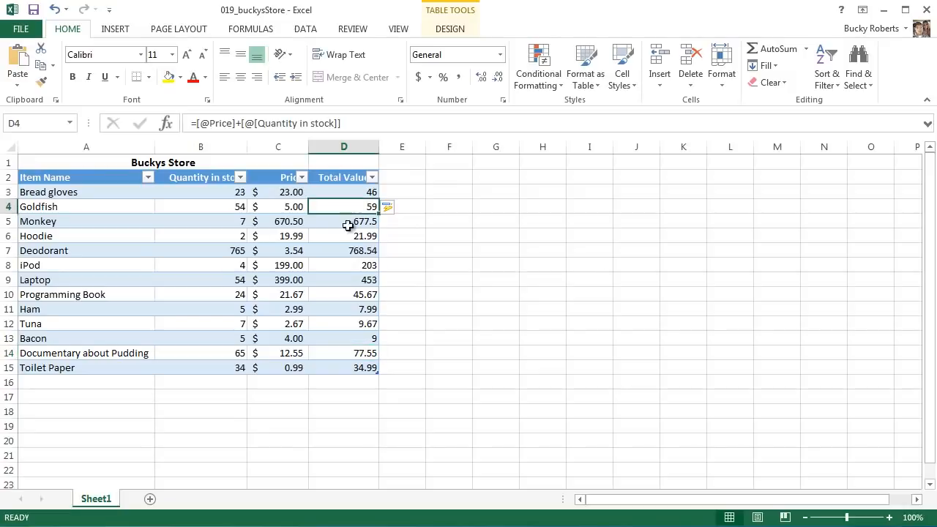
left_click(368, 192)
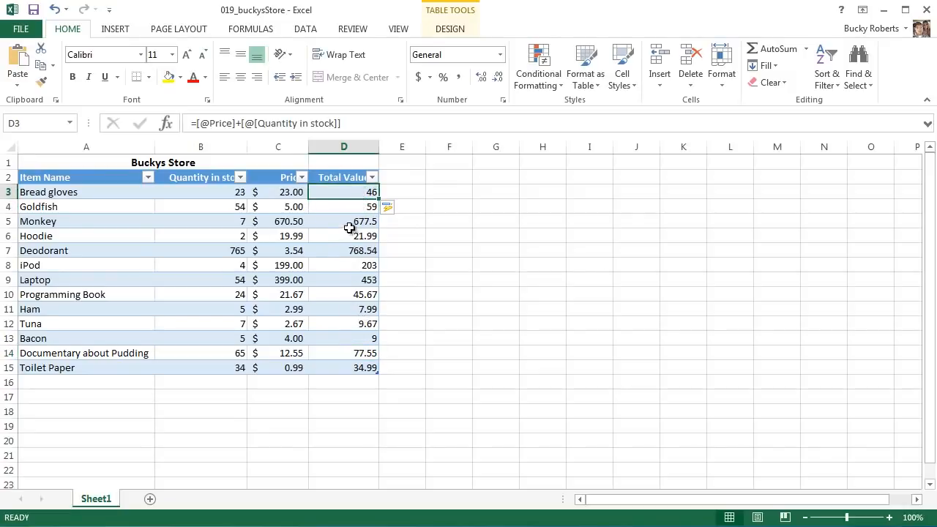
left_click(349, 222)
left_click(348, 252)
left_click(347, 266)
left_click(348, 280)
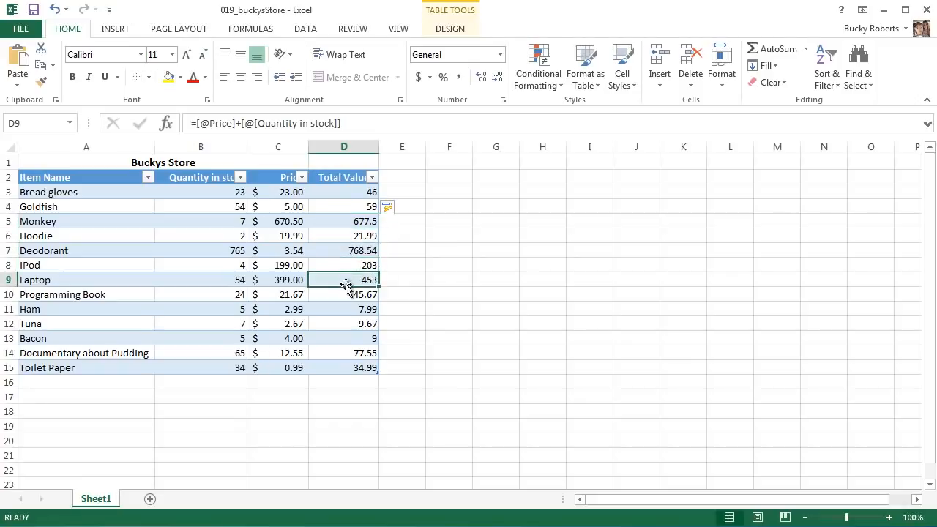
- Open the Total Value formula in the Programming Book row for editing and select its [@[Quantity in stock]] reference
left_click(347, 294)
double_click(238, 123)
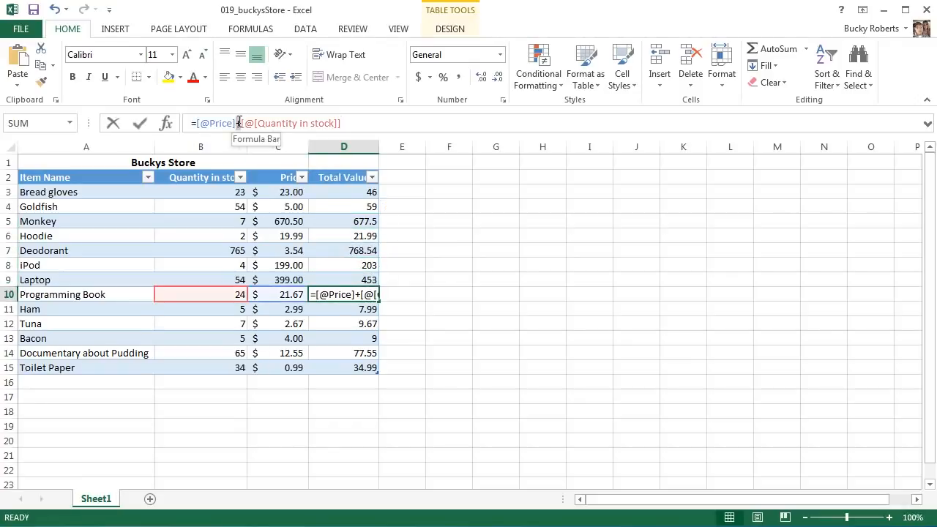
left_click_drag(351, 123, 236, 124)
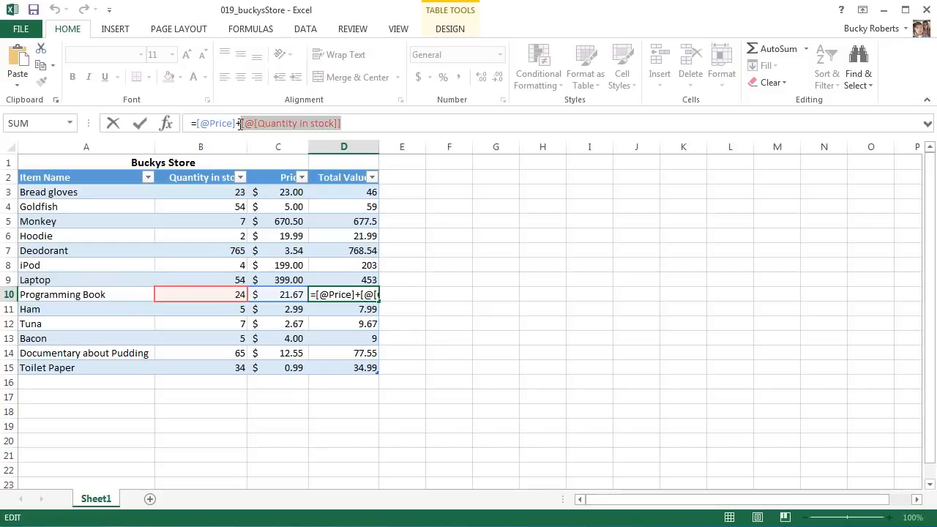